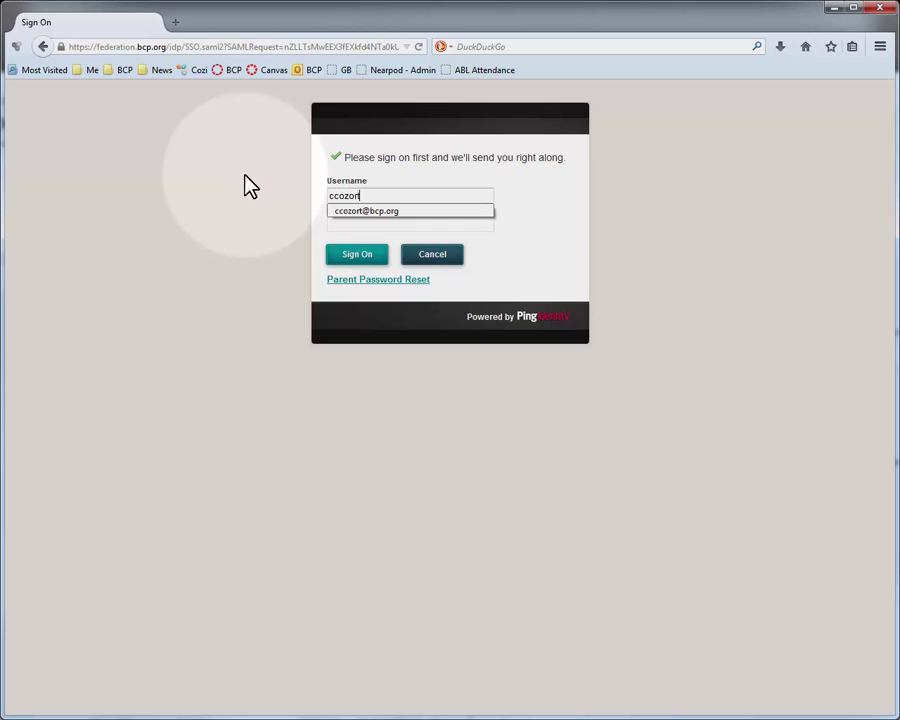
Sign on with the saved account e-mail as the username and the stored account password.
key(Down)
key(Return)
key(Tab)
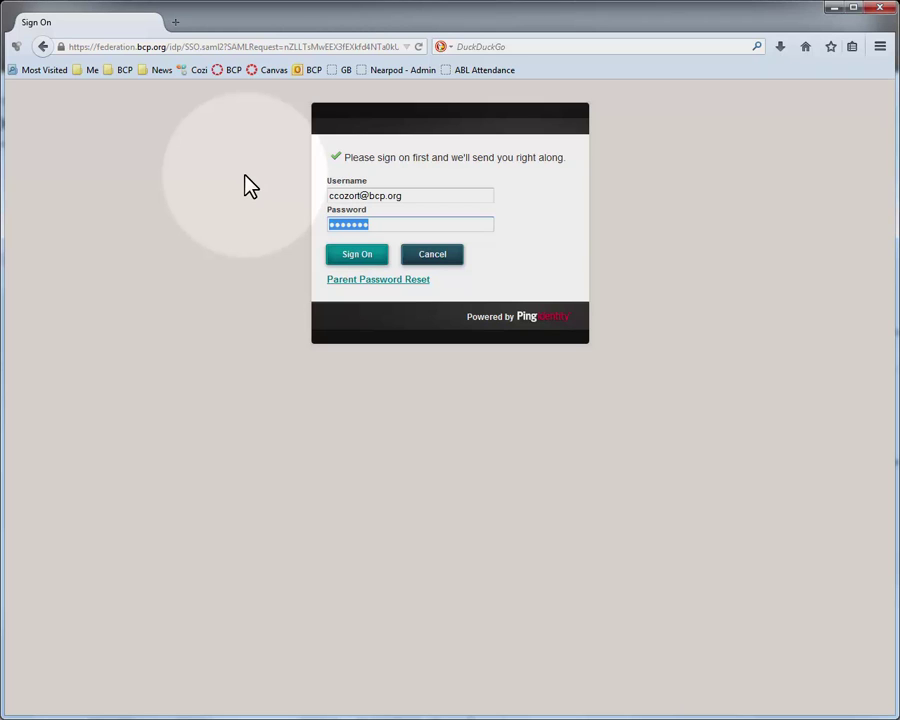
click(370, 256)
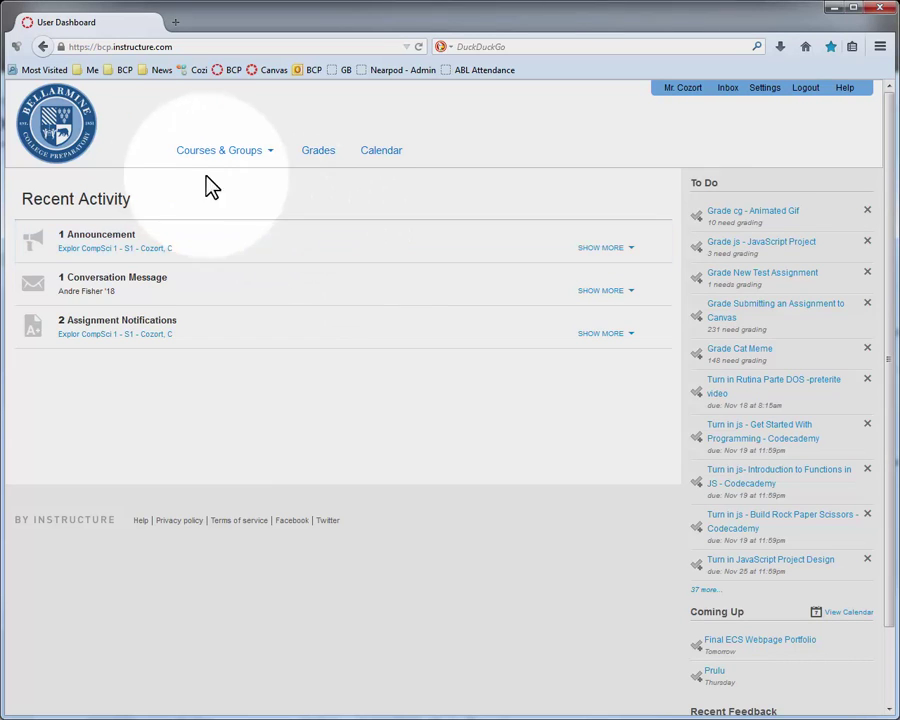
Open the Spring 2015 3D Animation - S2 course, look at its Add TAs and Import Content suggestions, and dismiss the Next Steps checklist.
mouse_move(212, 162)
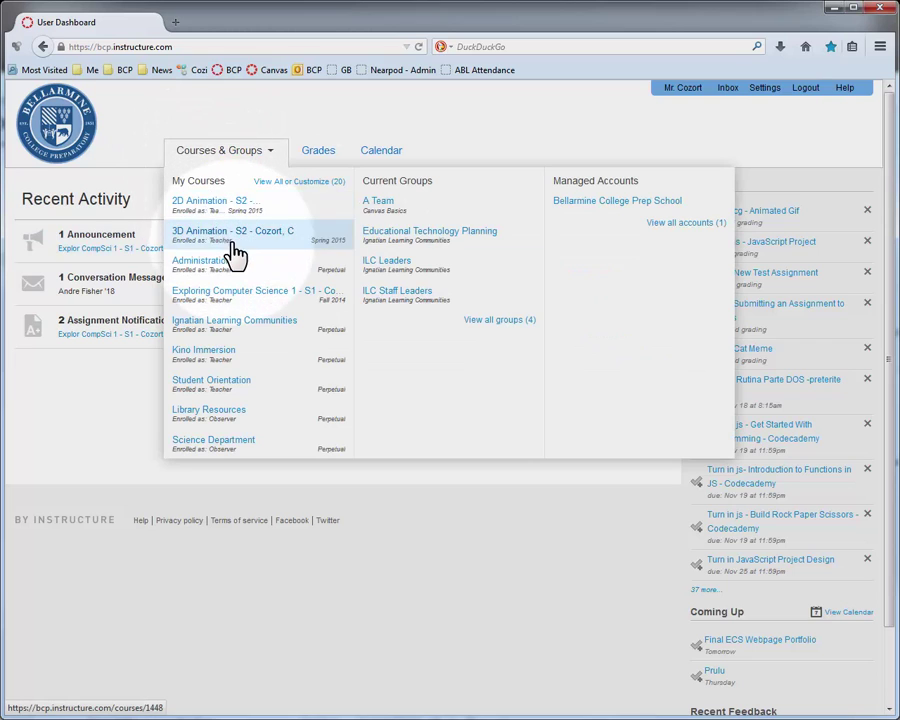
click(295, 245)
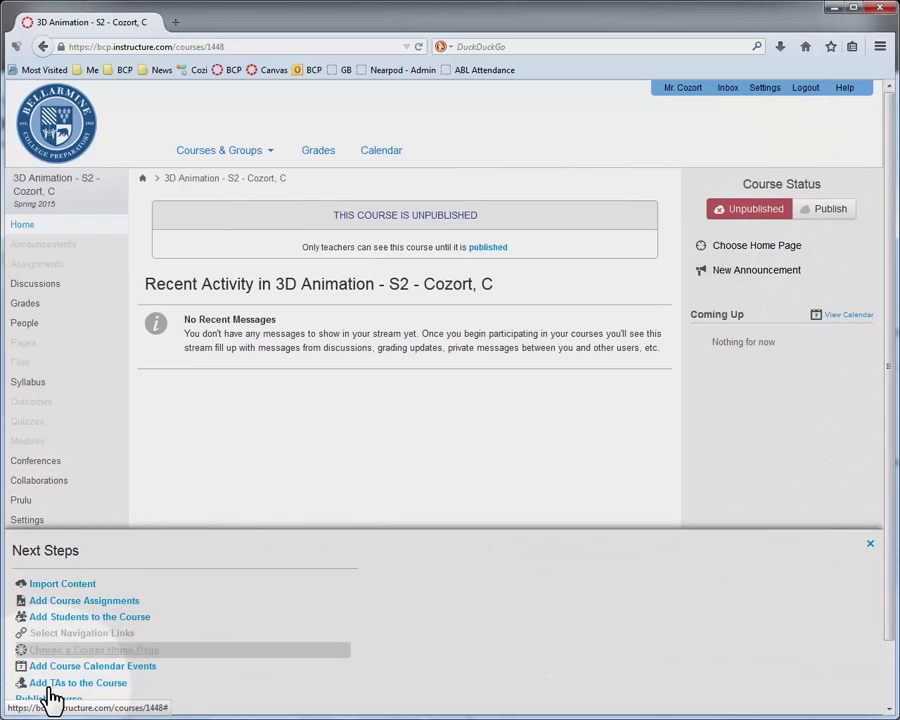
click(150, 686)
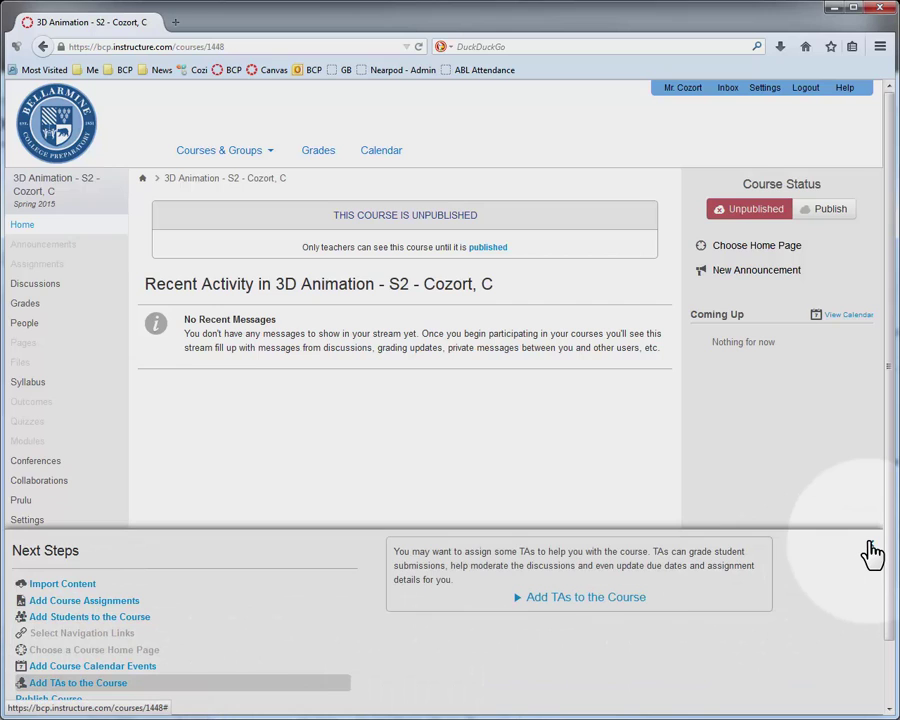
click(60, 586)
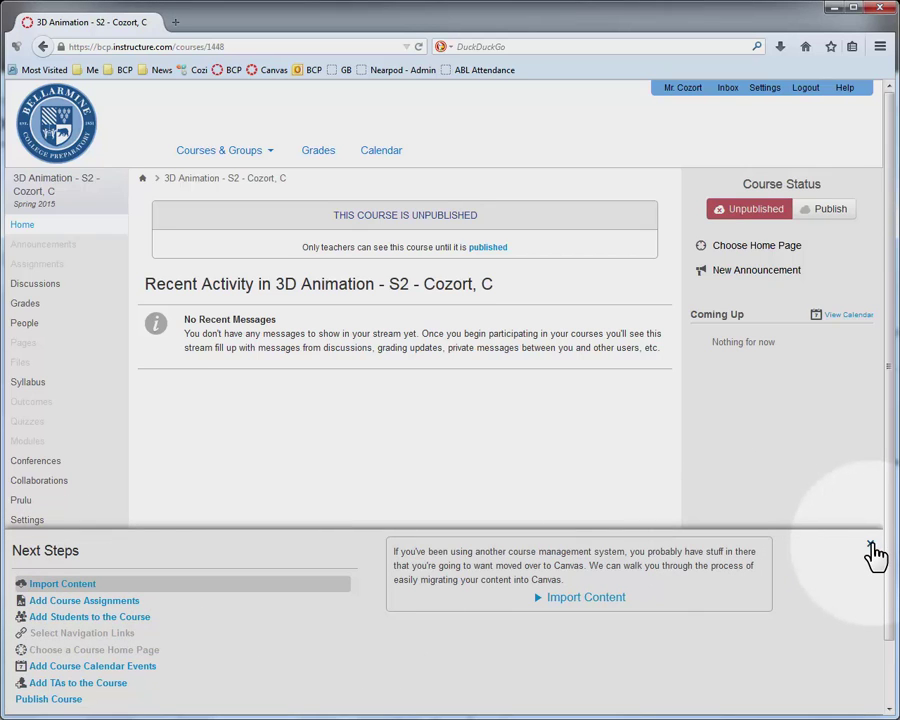
click(871, 546)
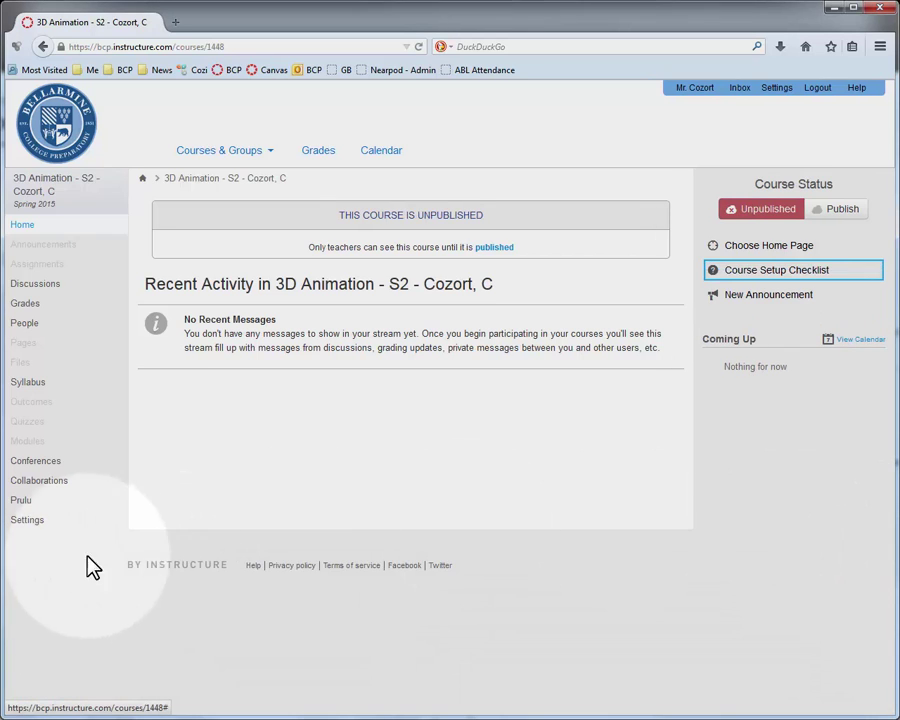
Start a content import from the course's settings, with Copy a Canvas Course as the content type.
click(22, 522)
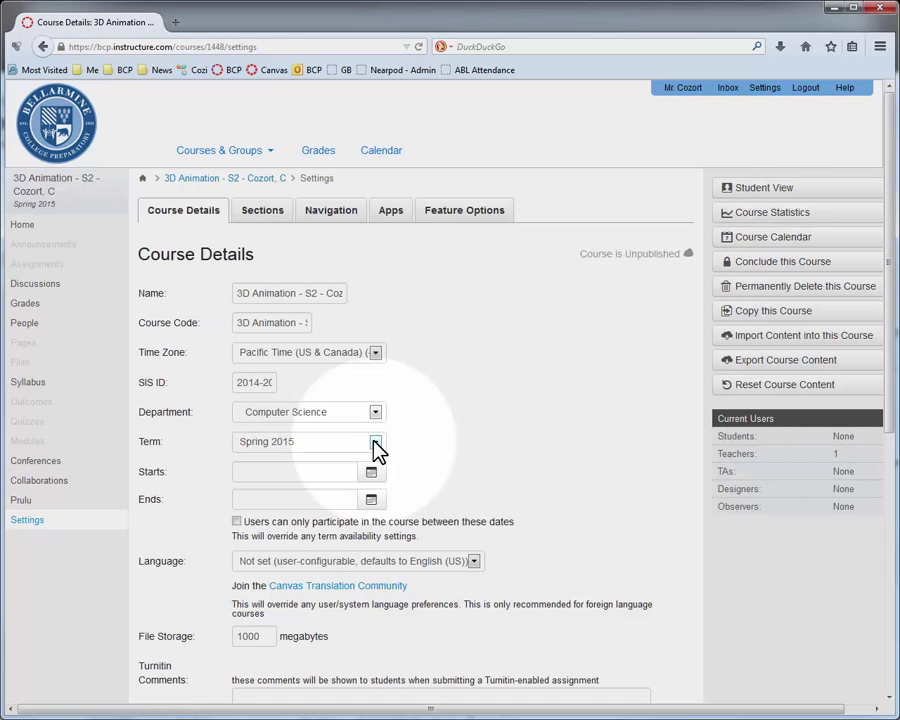
click(376, 444)
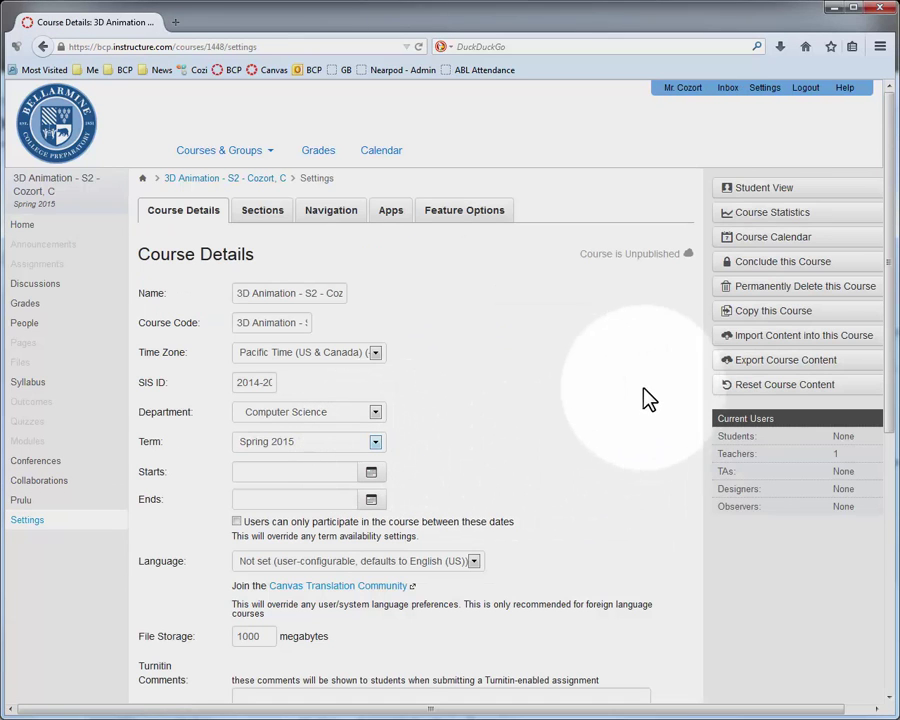
click(771, 340)
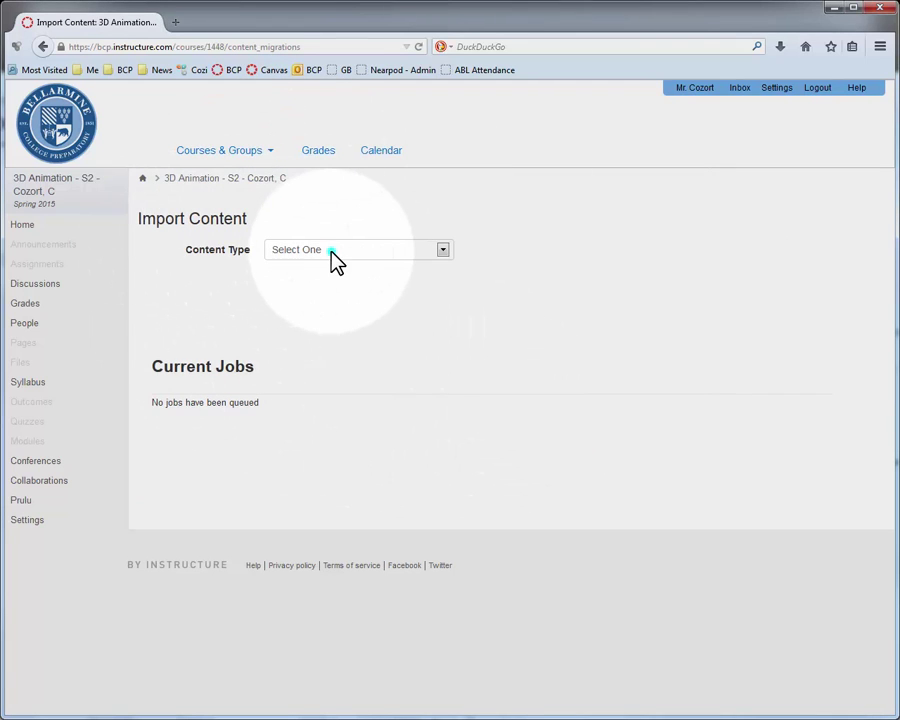
click(333, 258)
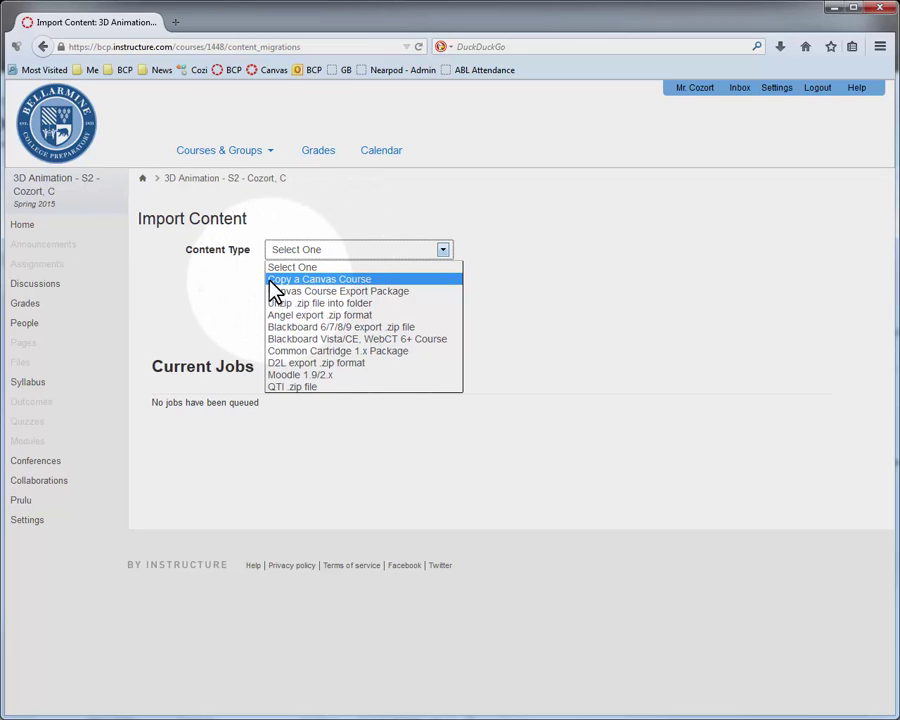
click(338, 281)
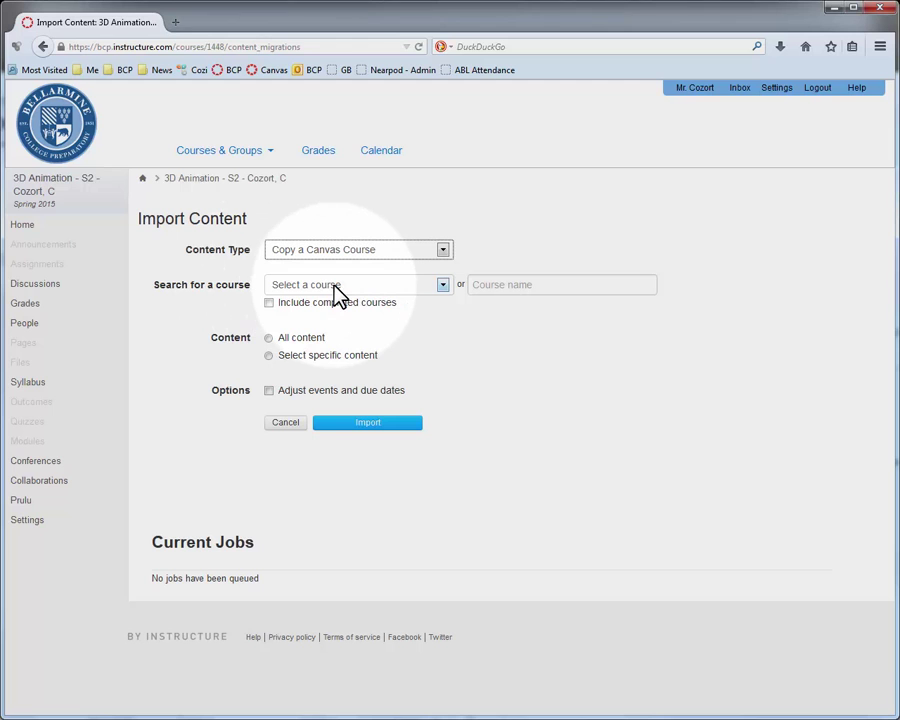
Search course names for "3d" and choose the Fall 2013 course 3D Animation with Maya - S1 as the source.
click(442, 285)
mouse_move(542, 327)
mouse_down()
mouse_move(528, 462)
mouse_move(538, 532)
mouse_move(537, 316)
mouse_up()
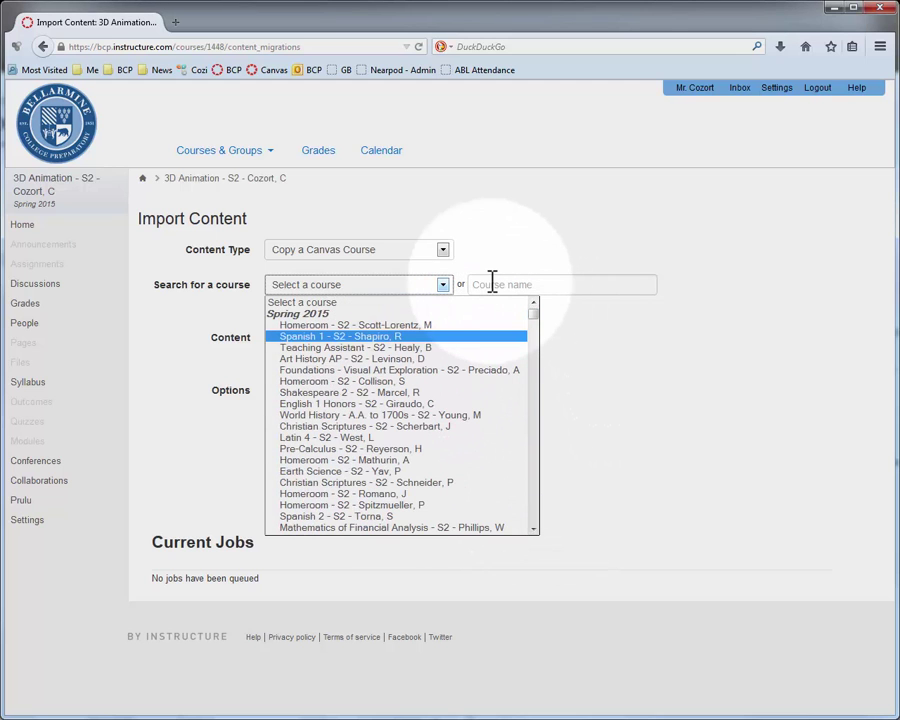
click(492, 284)
click(492, 285)
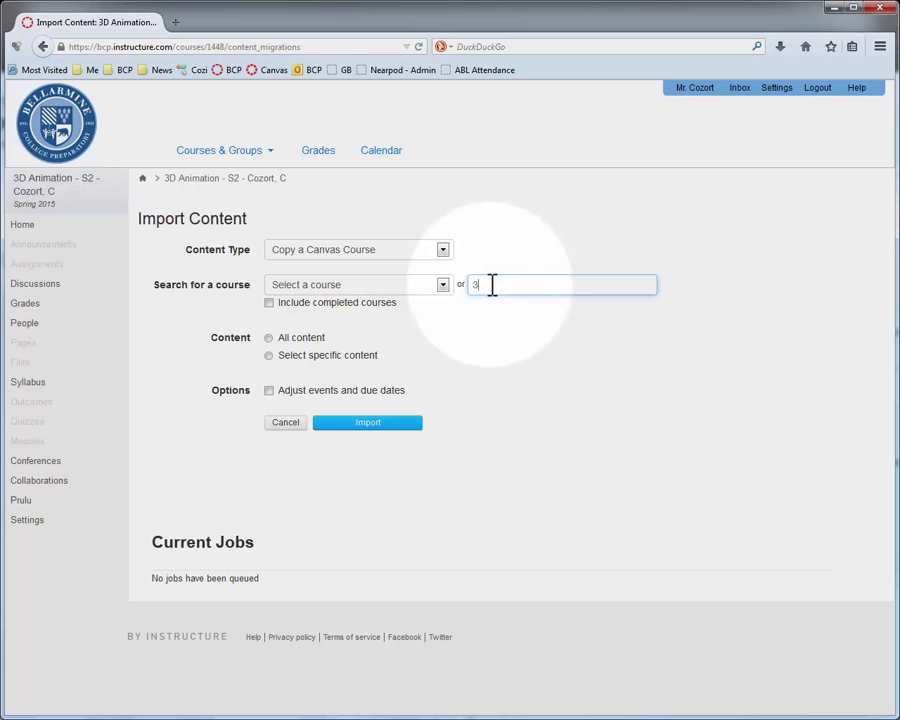
text(3d)
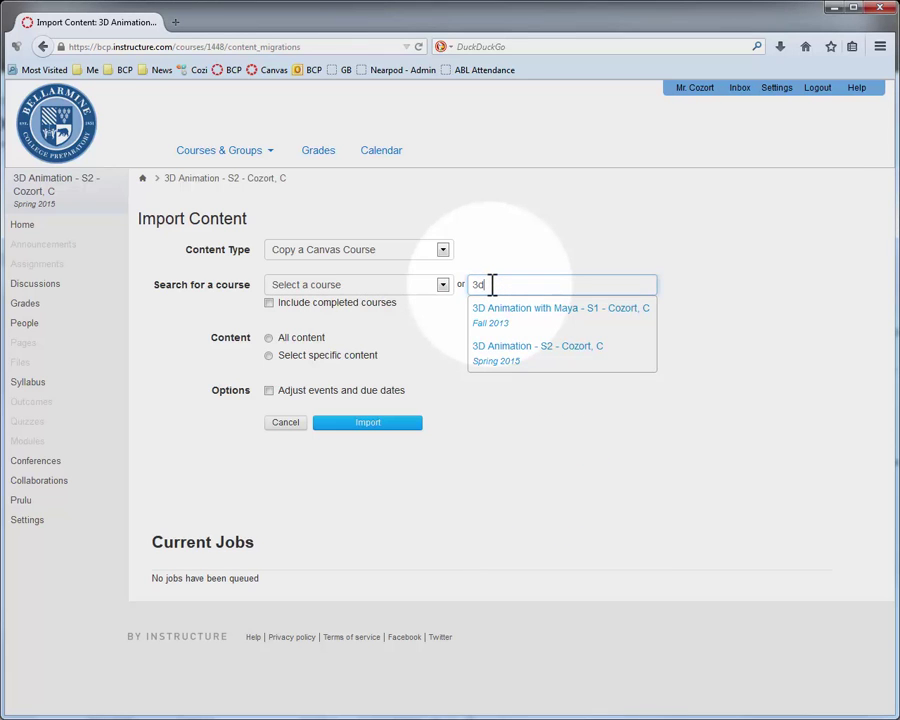
click(538, 318)
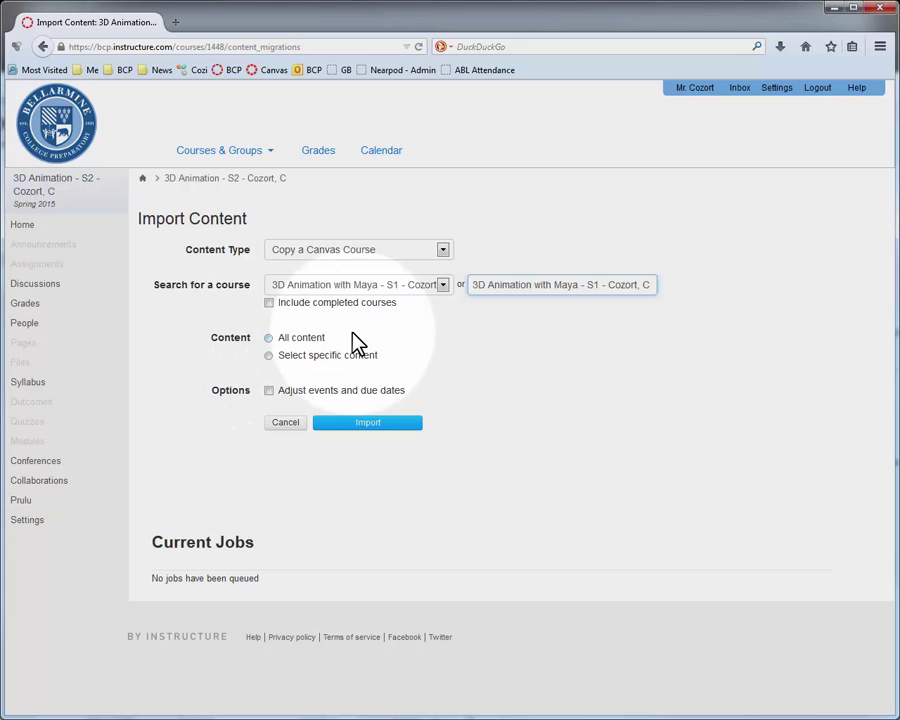
Set the import to select specific content instead of all content.
click(269, 357)
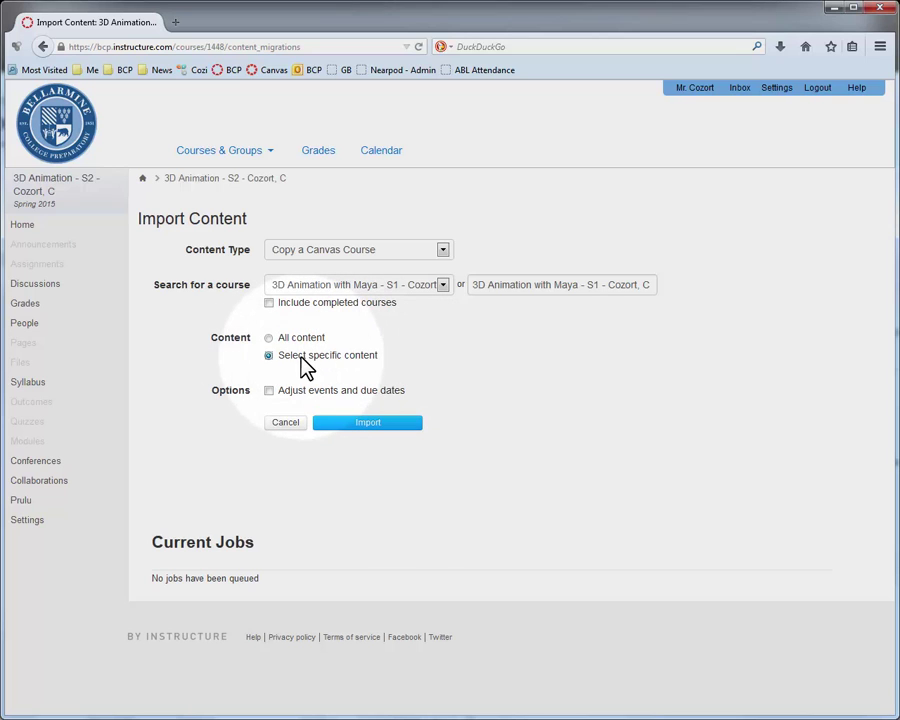
click(268, 339)
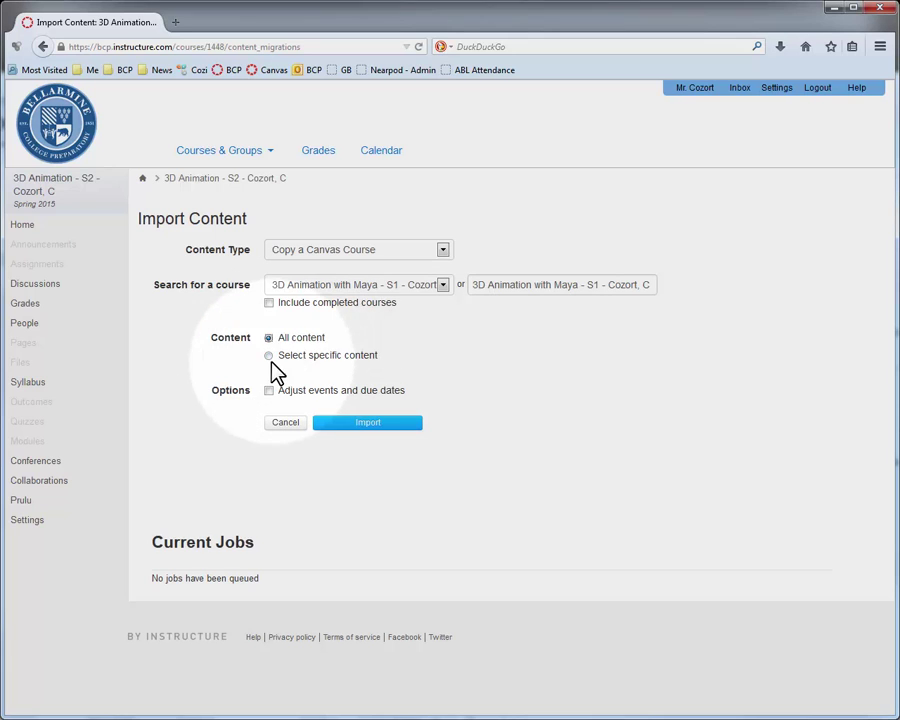
click(269, 358)
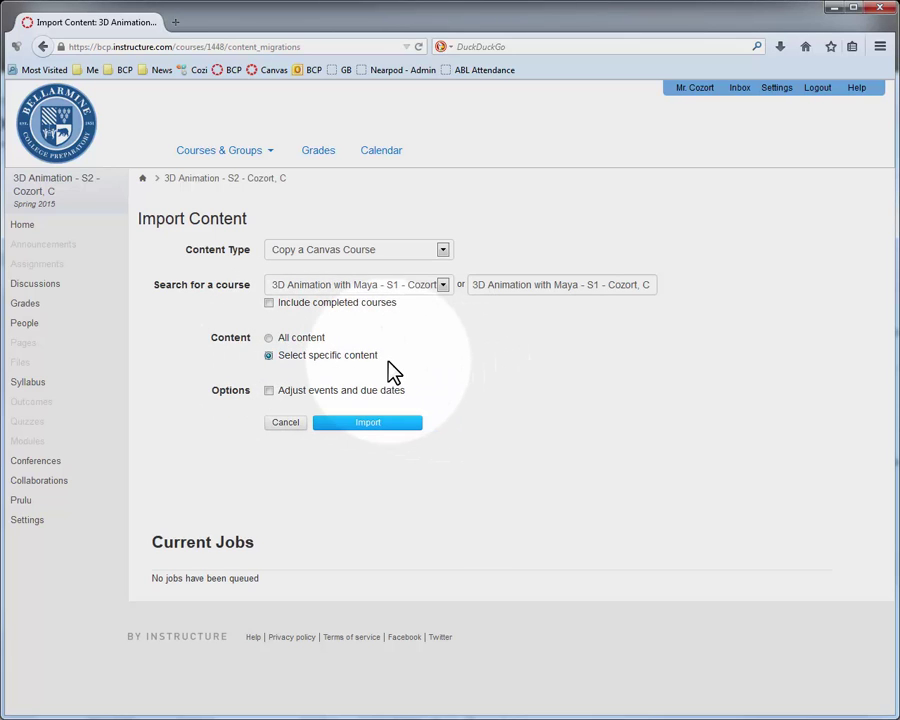
Enable adjusting events and due dates for the import, and set the date adjustment to Remove dates.
click(268, 391)
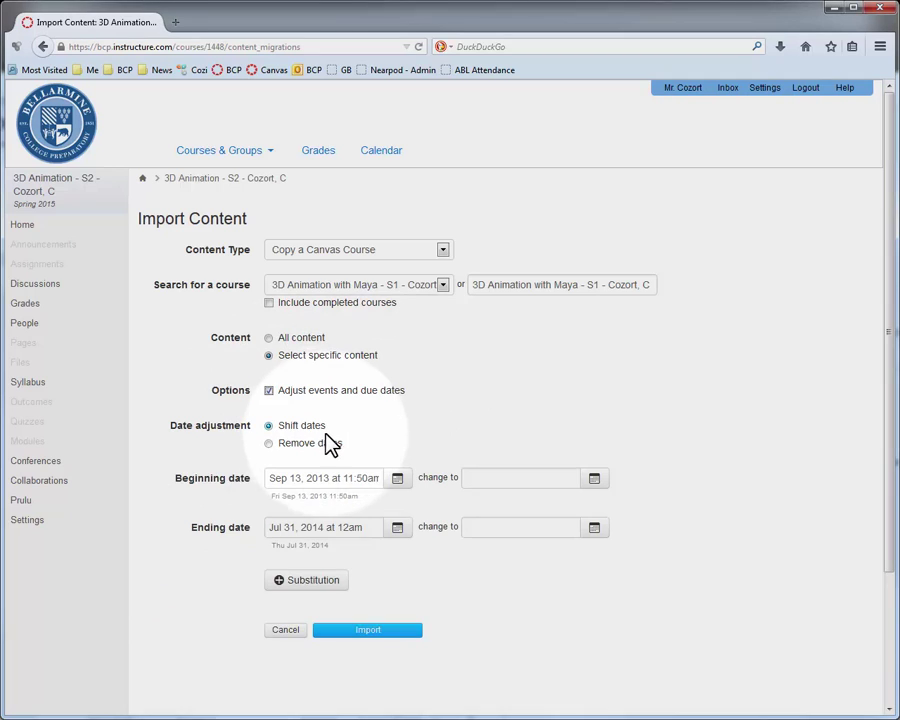
click(320, 441)
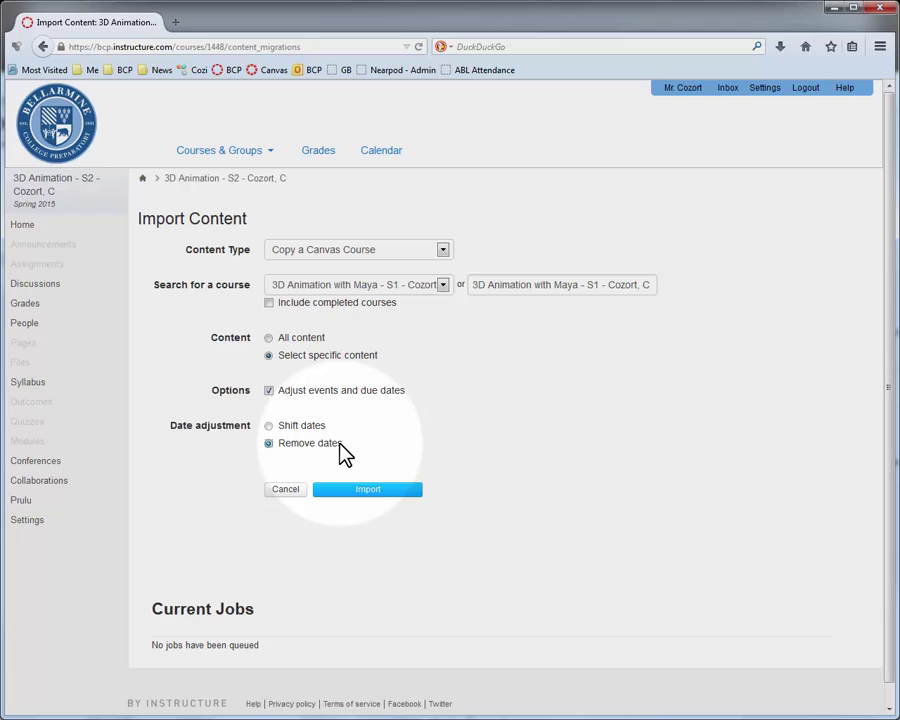
click(268, 426)
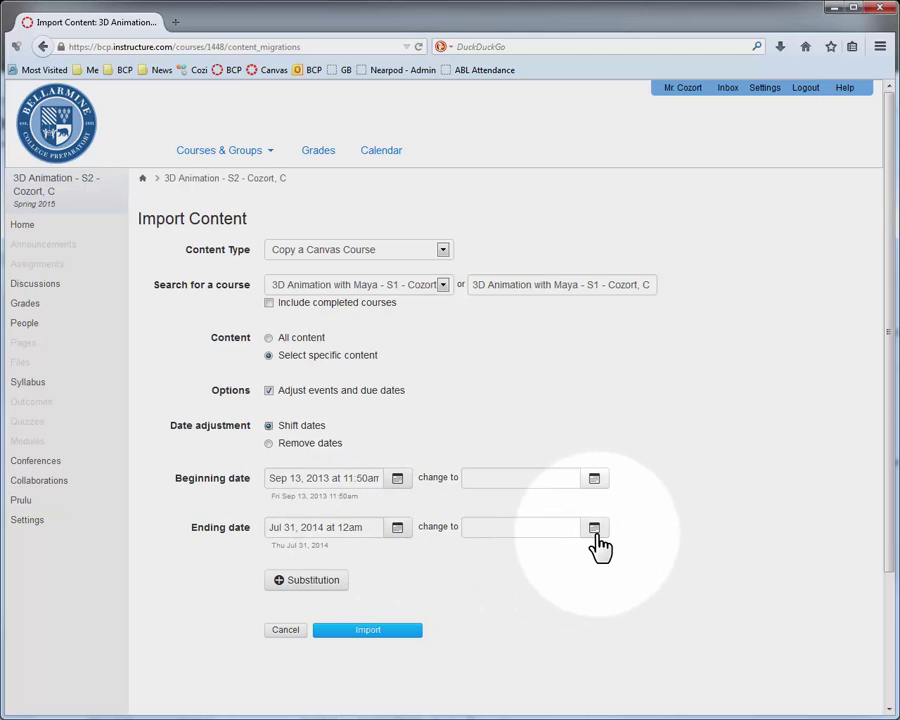
click(298, 581)
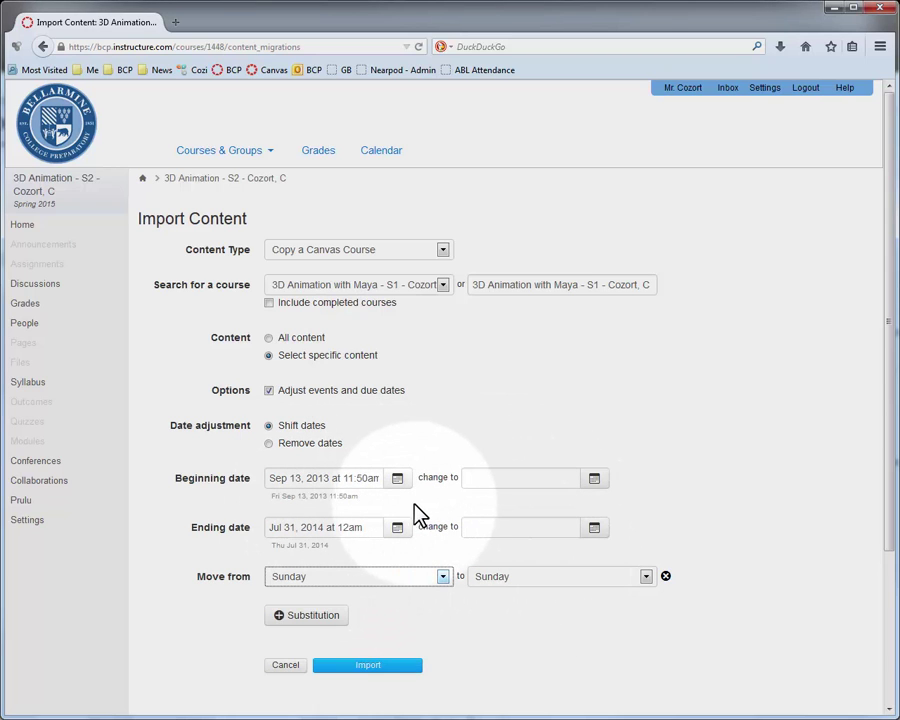
click(269, 445)
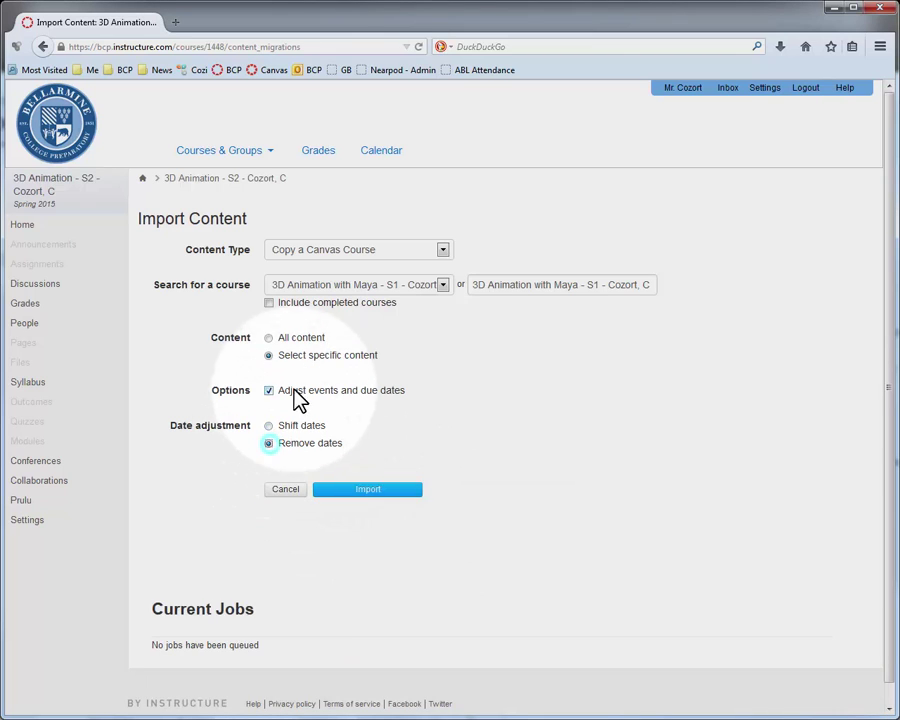
Start the course copy import and open its content selection, checking the Modules and Assignments entries.
click(360, 490)
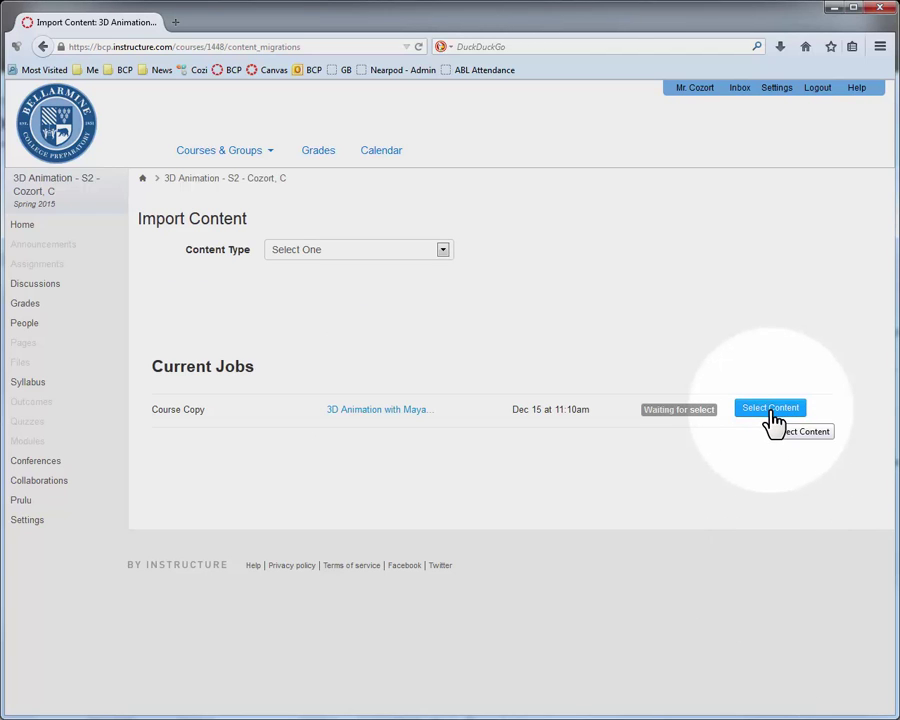
click(768, 410)
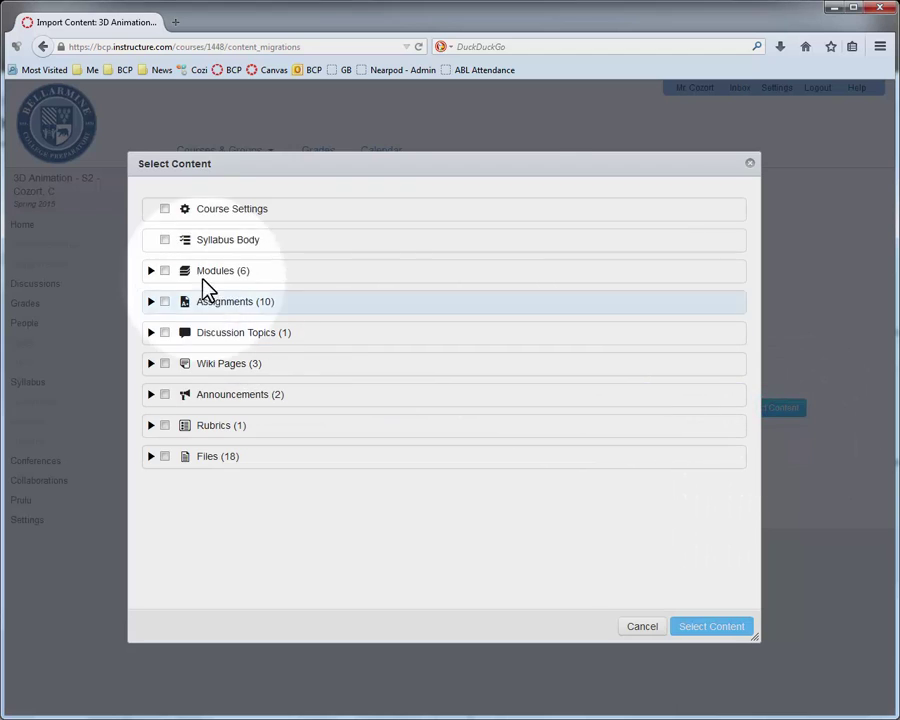
click(149, 272)
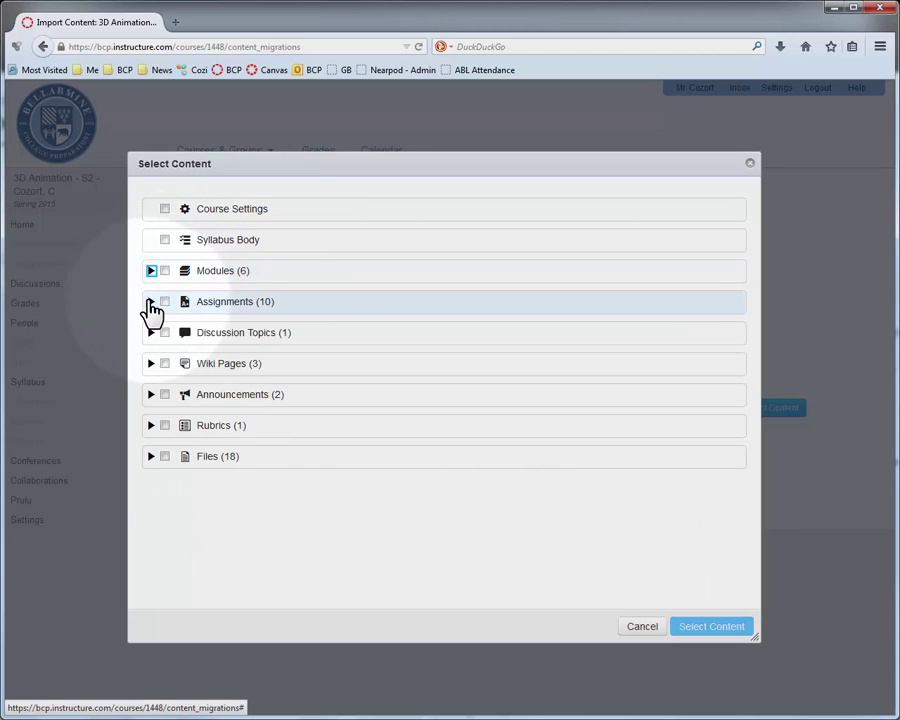
click(150, 302)
click(150, 302)
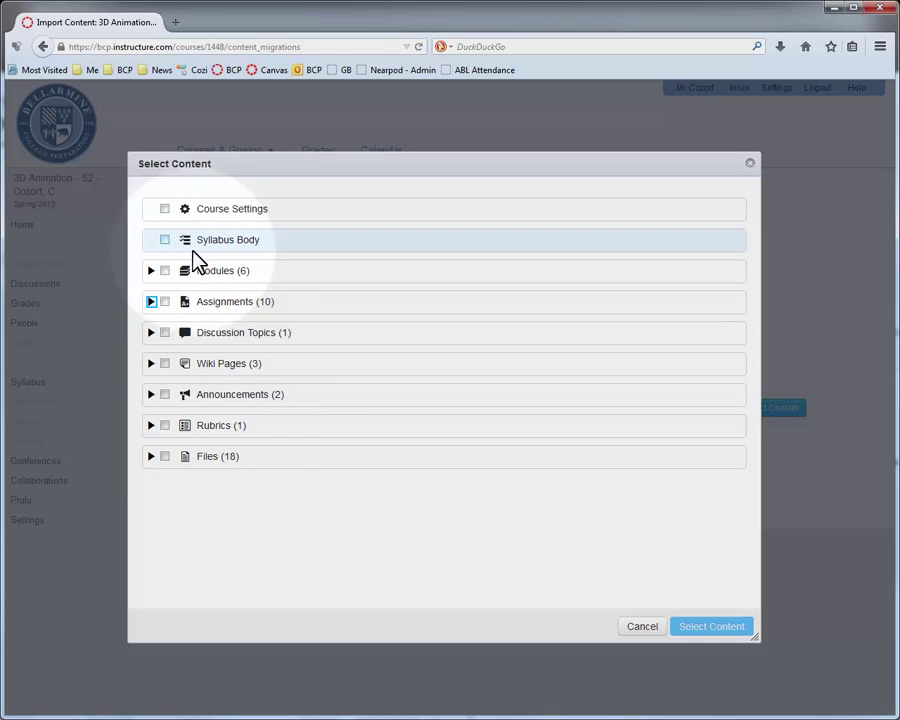
Include every content category, from Course Settings through Files, in the course copy and confirm the selection.
click(164, 457)
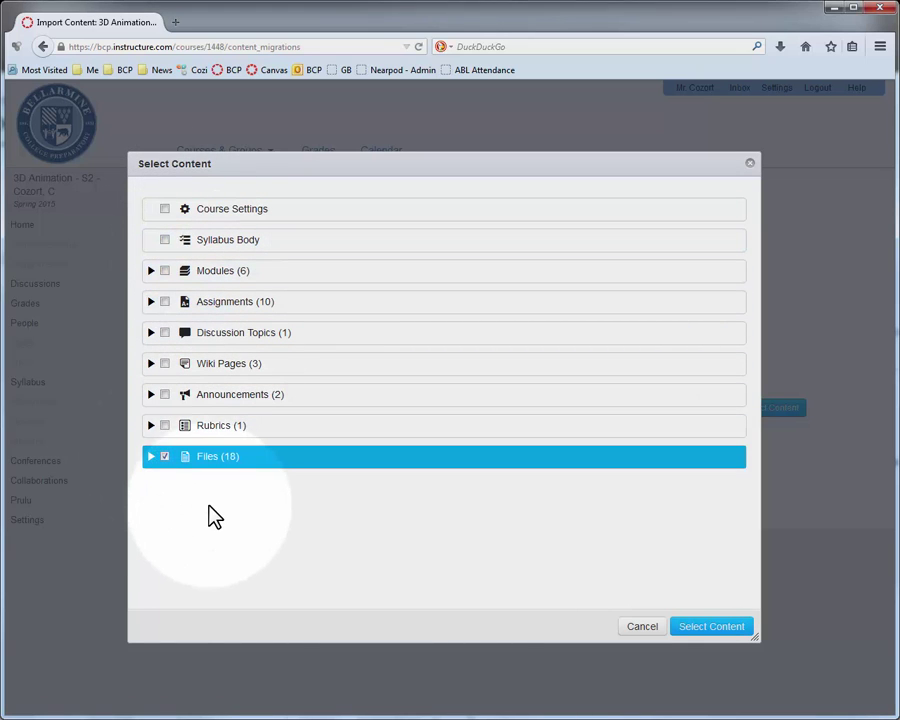
click(164, 426)
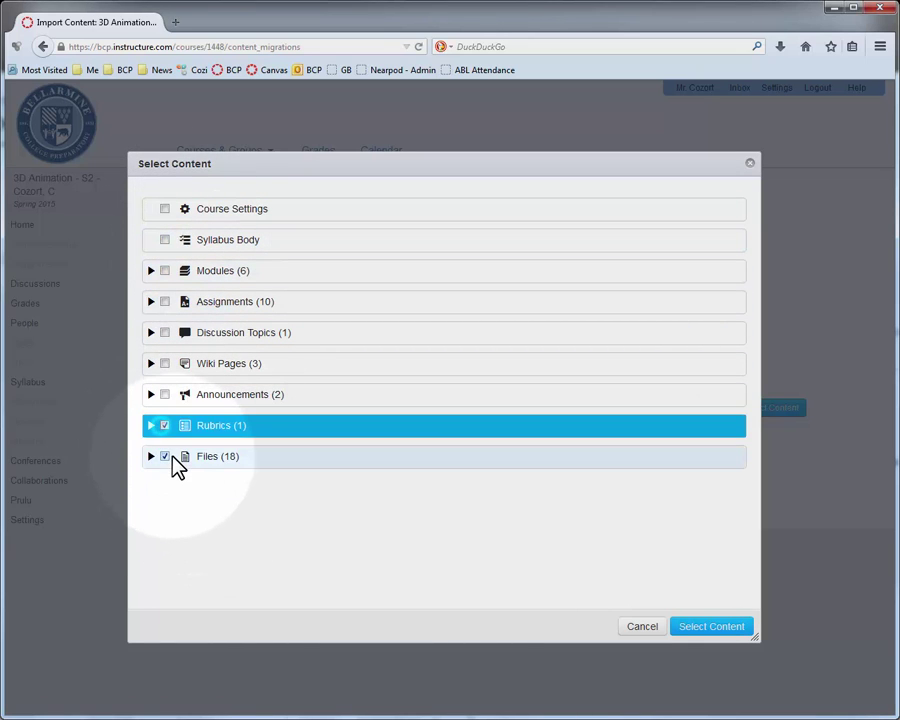
click(151, 363)
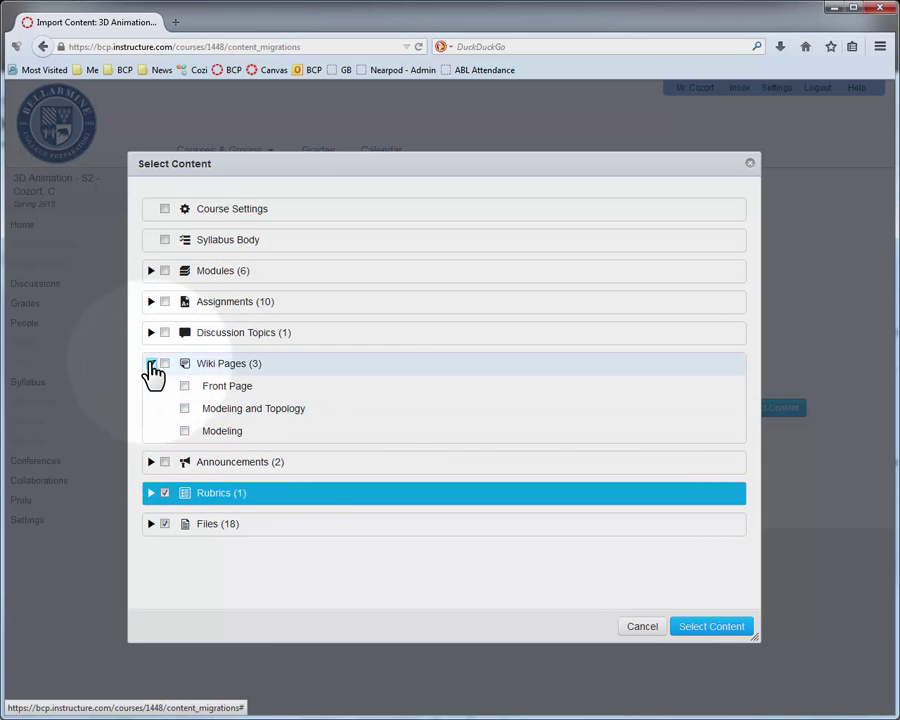
click(151, 364)
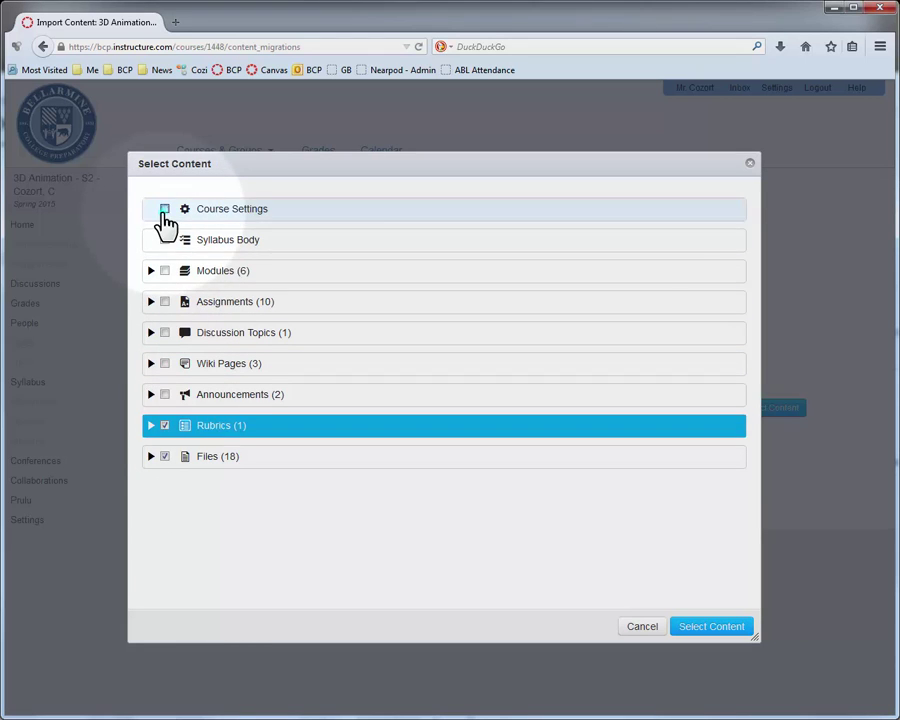
click(164, 208)
click(164, 239)
click(165, 270)
click(165, 302)
click(165, 333)
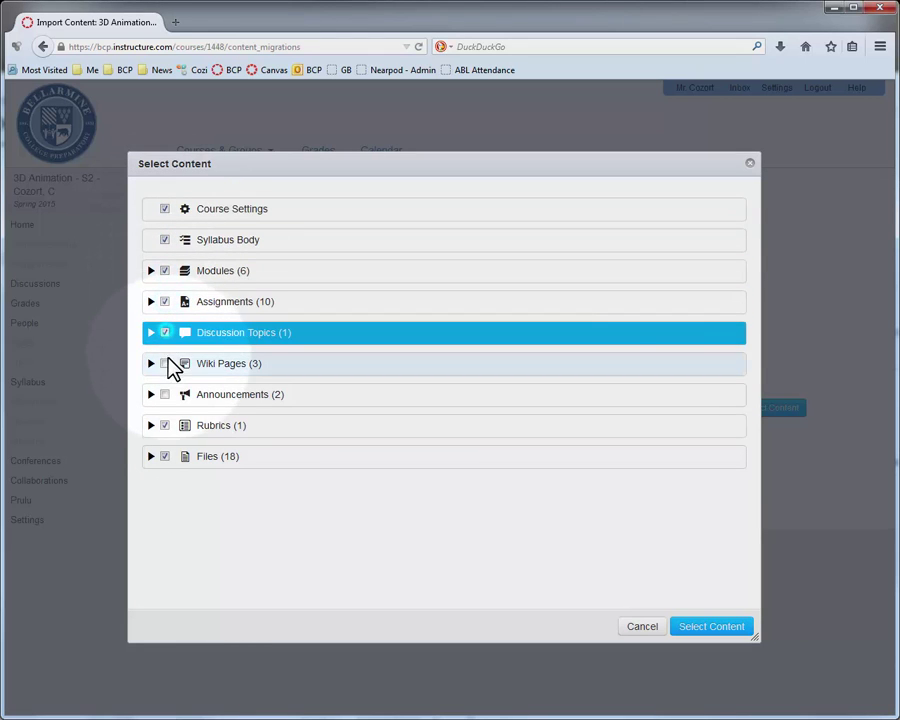
click(165, 364)
click(165, 395)
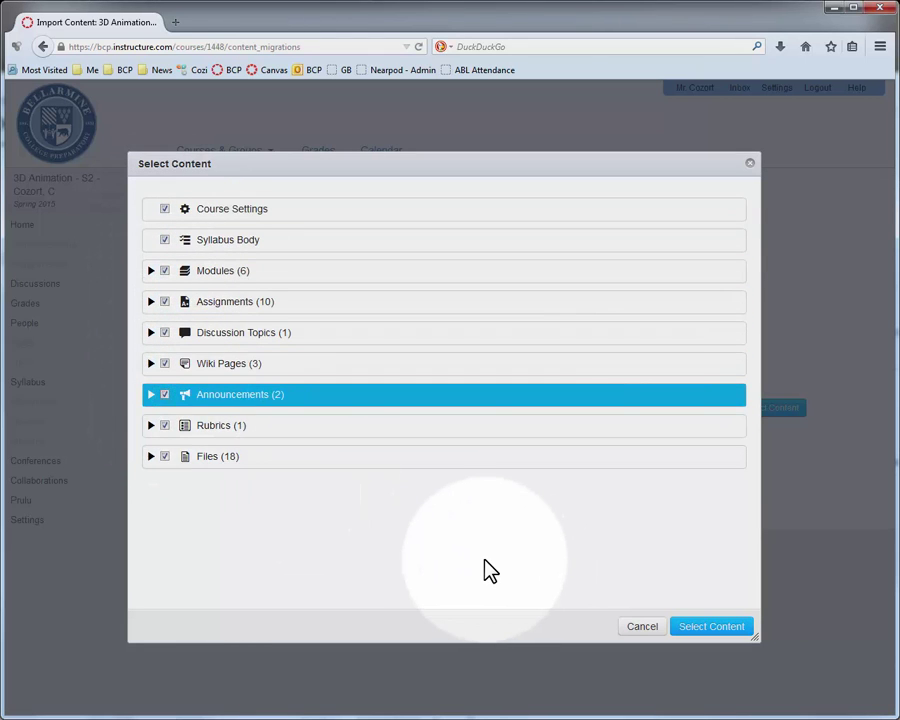
click(711, 627)
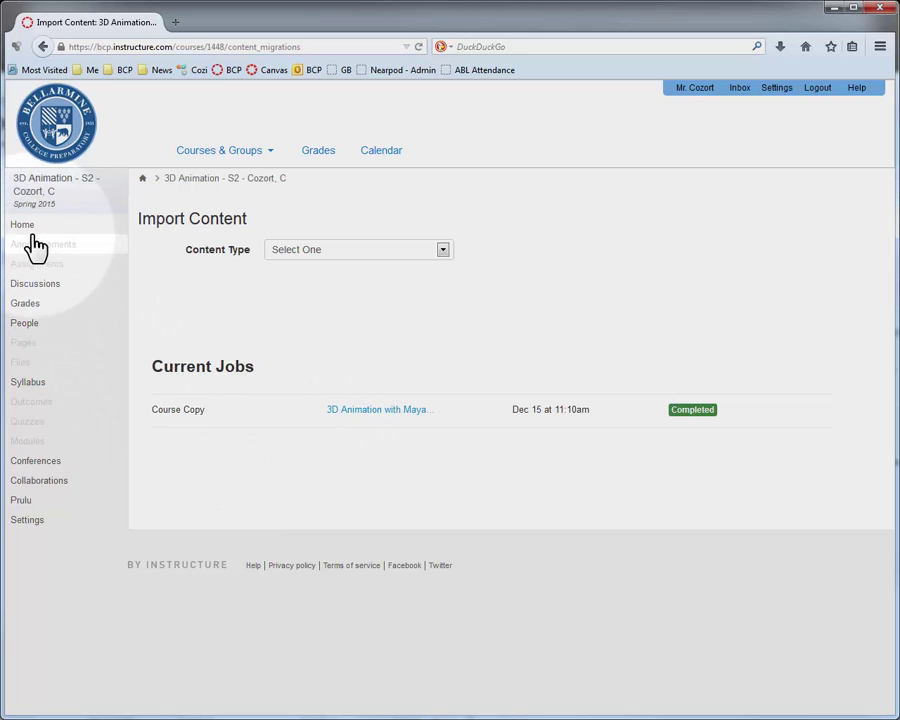
Review the course's home page and its modules list, and return to the home page.
click(30, 230)
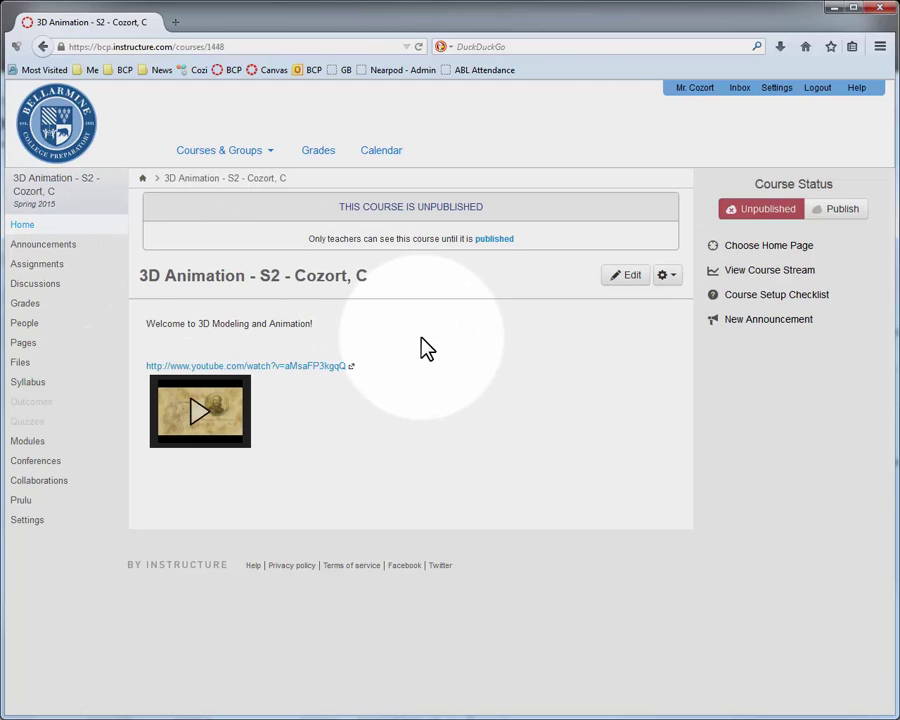
click(28, 442)
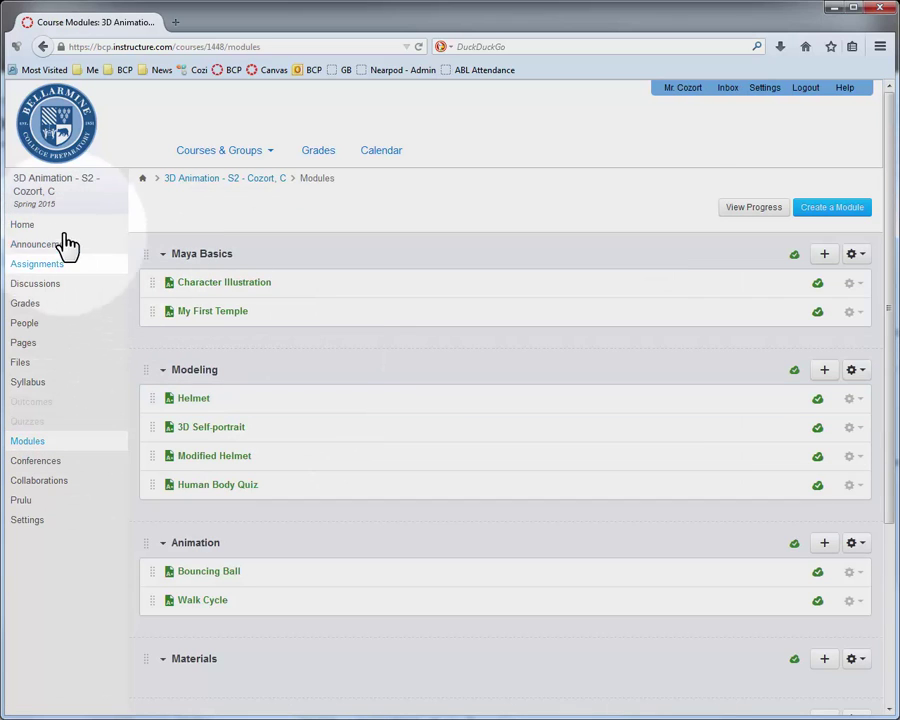
click(28, 226)
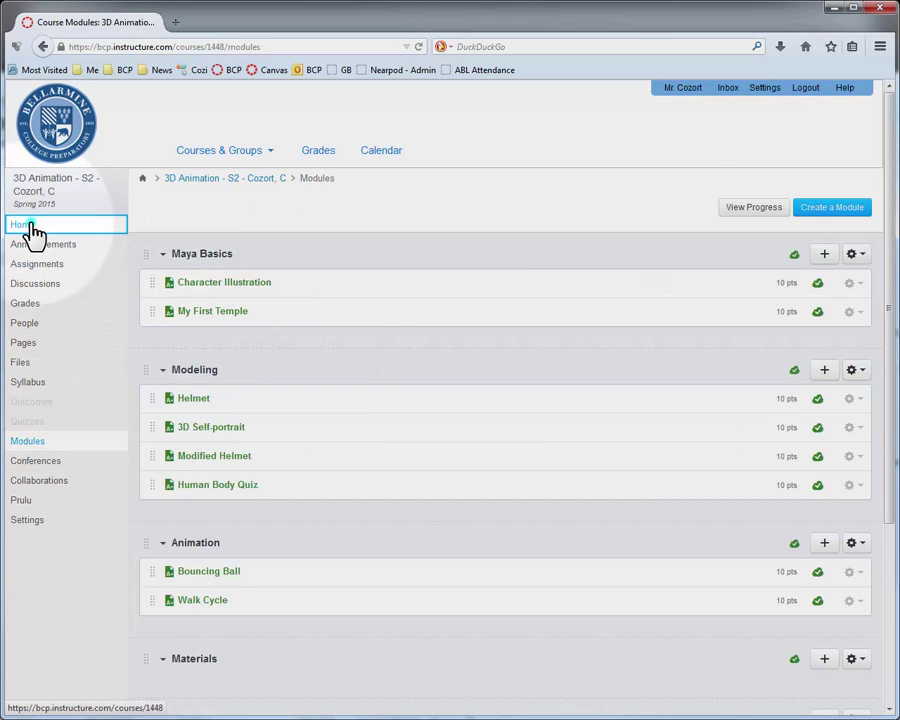